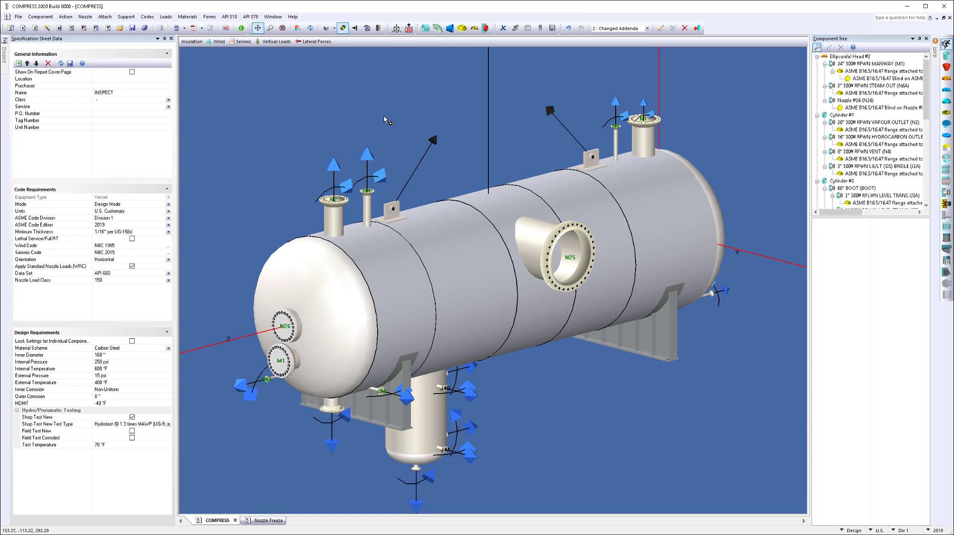
Step: Enable Advanced Reporting in the Reporting mode options and regenerate the vessel report
left_click(66, 17)
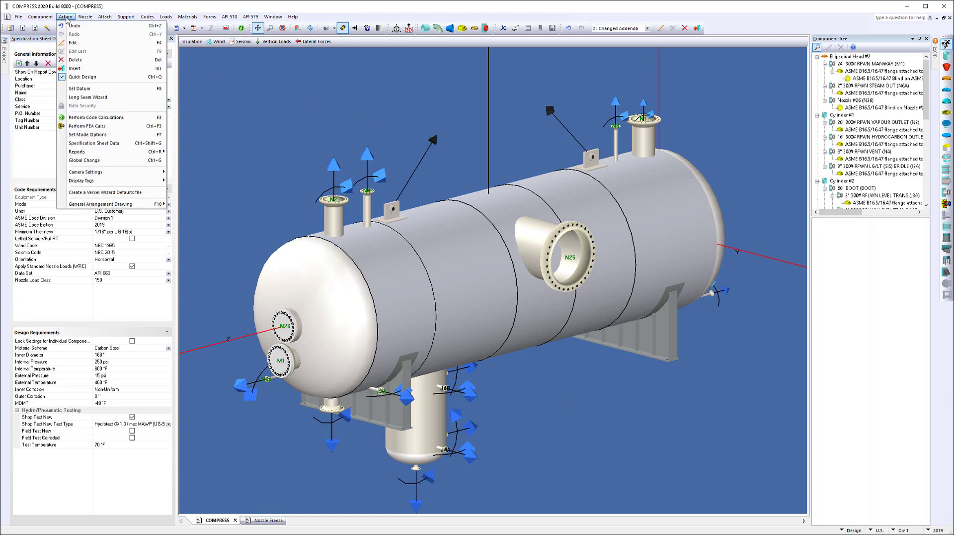
left_click(113, 137)
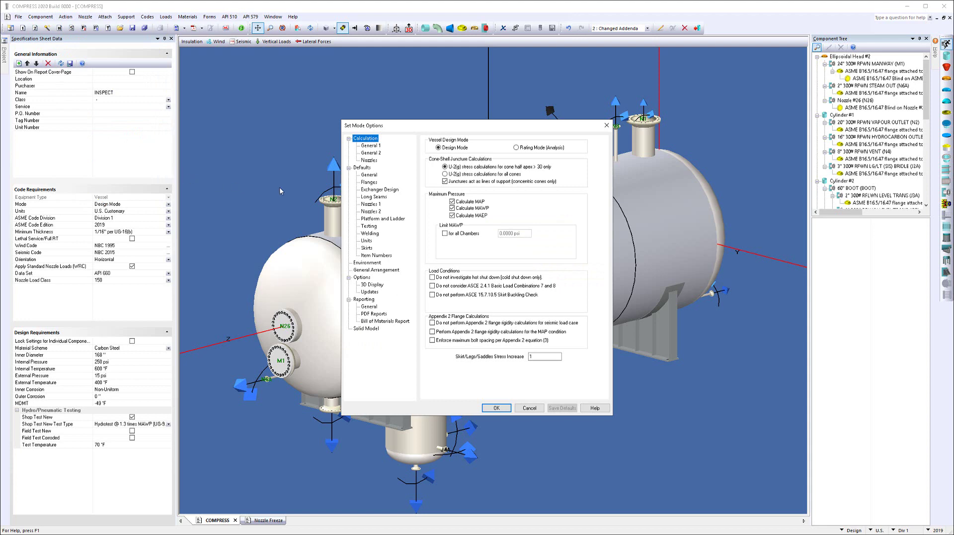
left_click(363, 299)
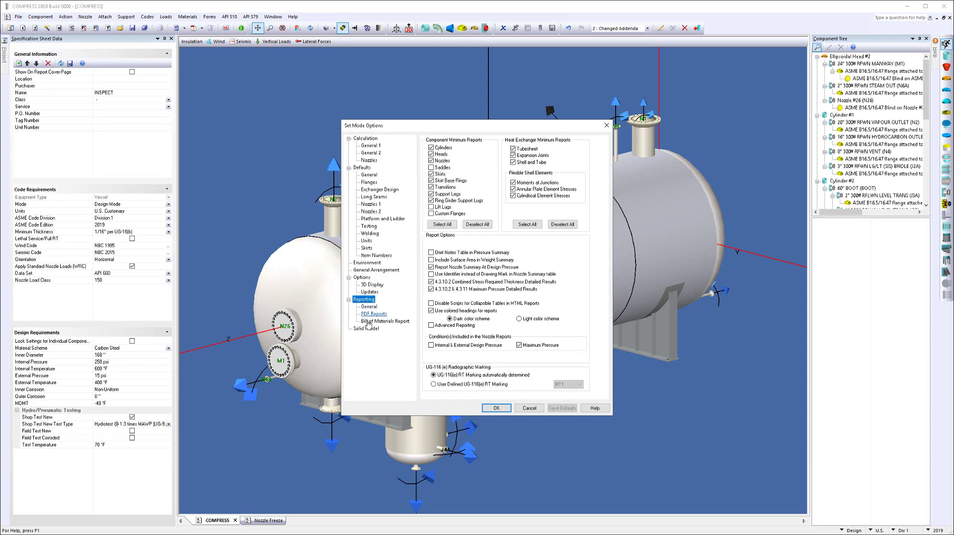
left_click(432, 325)
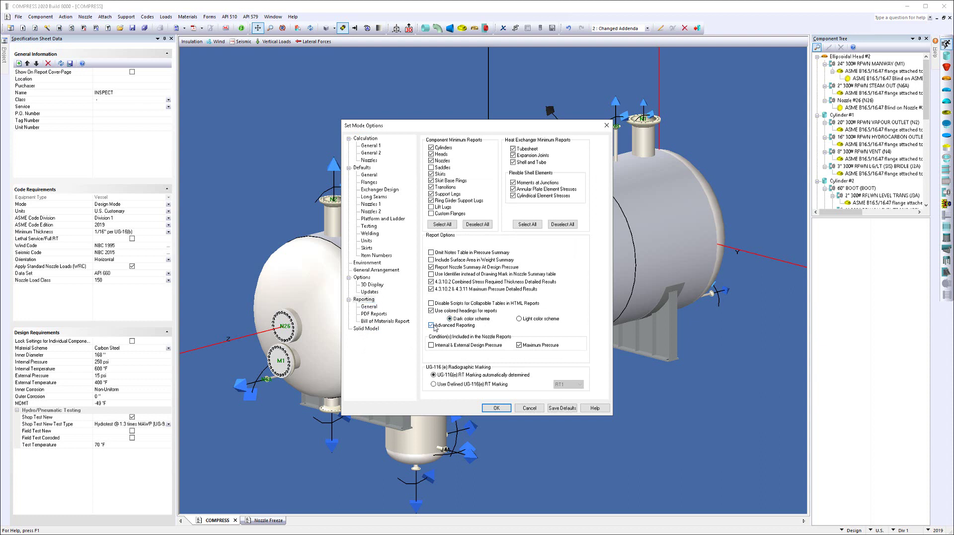
left_click(495, 407)
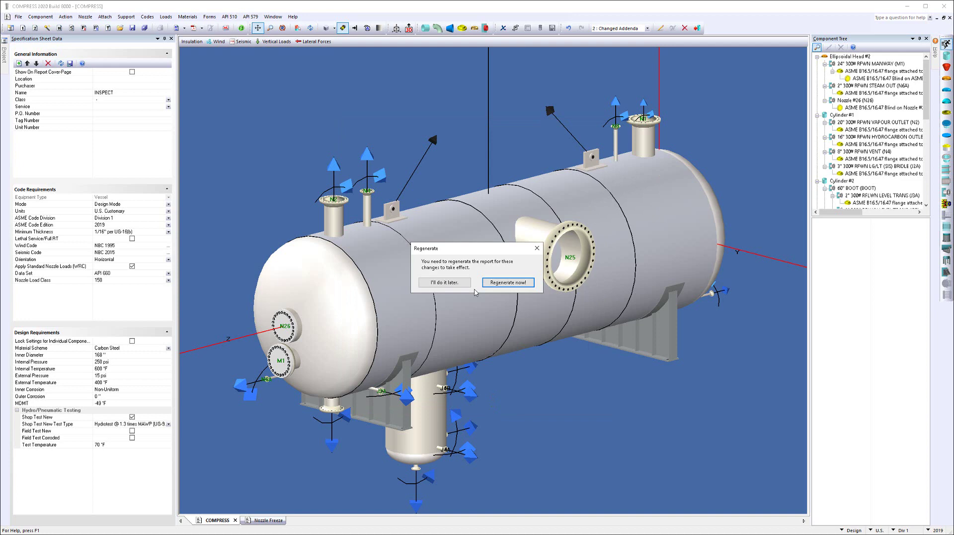
left_click(508, 282)
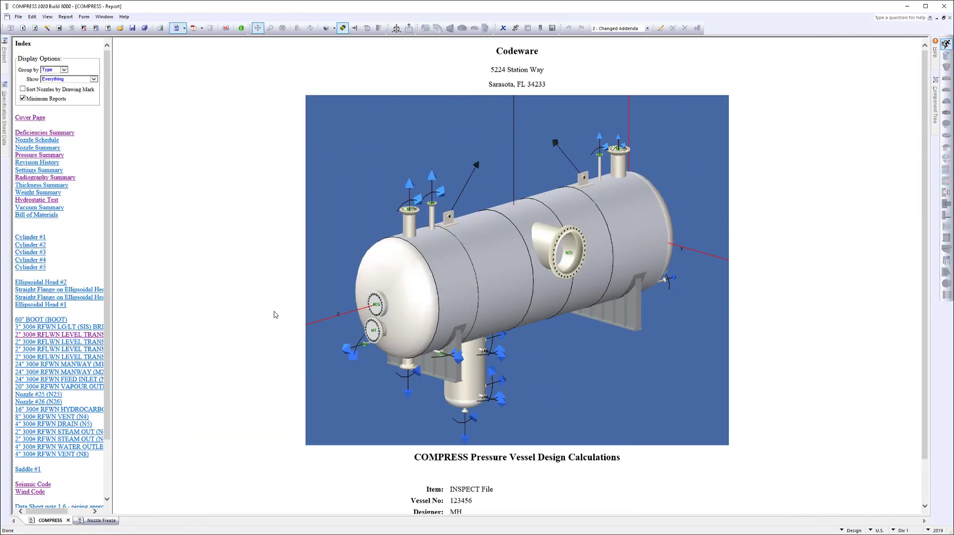
Step: Examine the Cylinder #1 report, including its toughness, internal pressure and external pressure equations
left_click(40, 239)
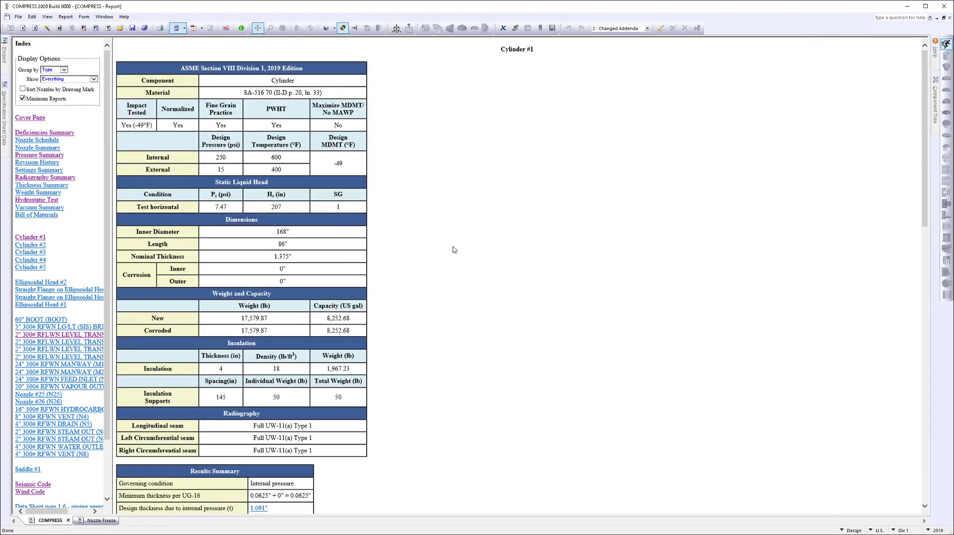
scroll(454, 248, "down", 1)
scroll(454, 249, "down", 10)
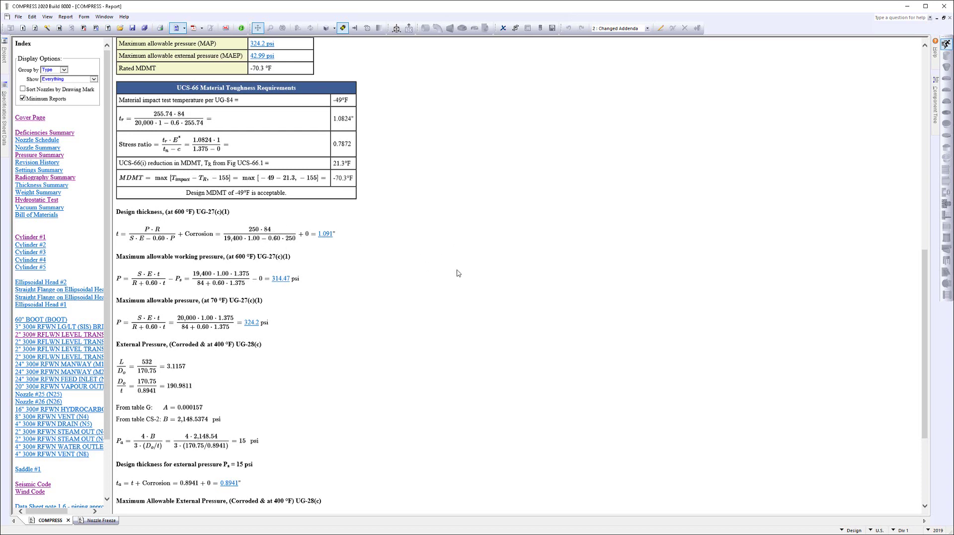
scroll(450, 303, "down", 3)
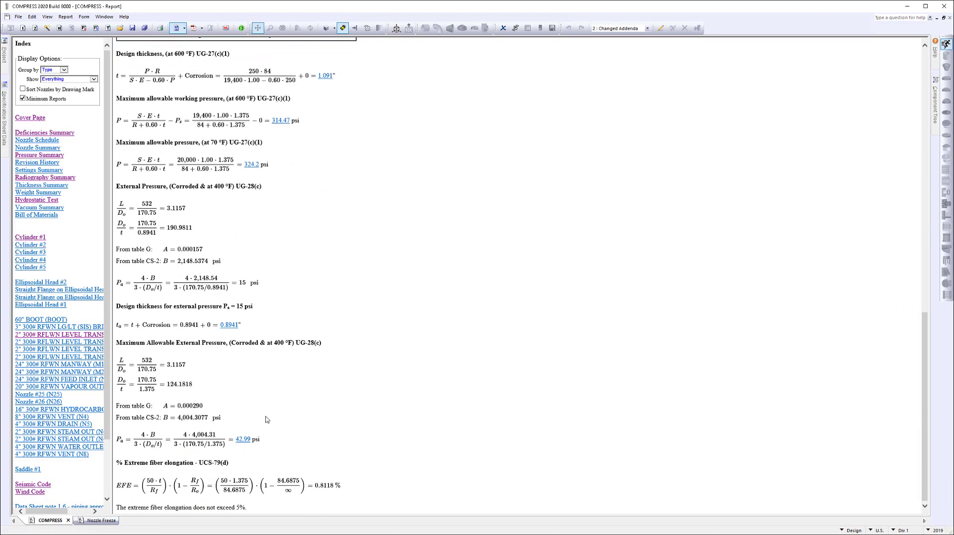
Step: Review the Saddle #1 report's stress summaries and seismic and wind reaction equations, and return to the vessel model
left_click(30, 470)
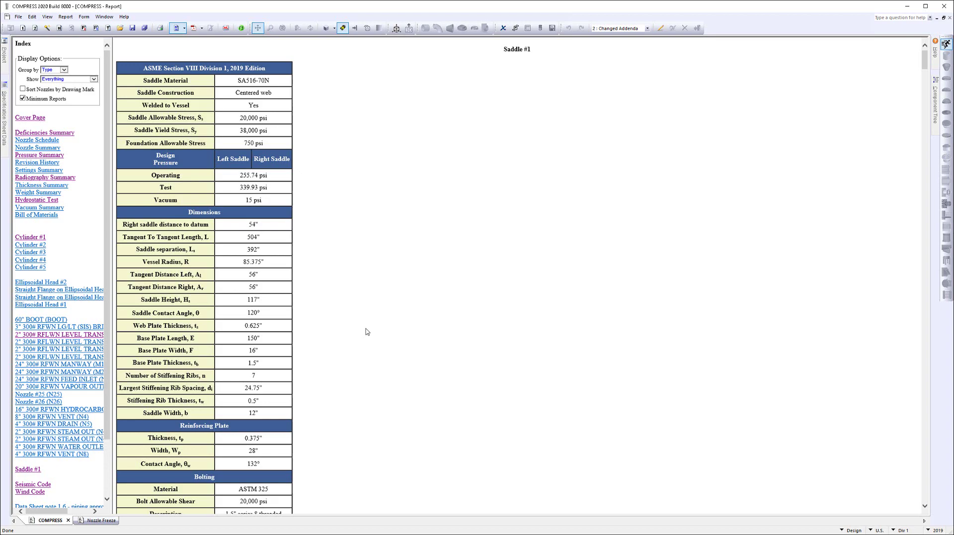
scroll(368, 332, "down", 8)
scroll(369, 334, "down", 16)
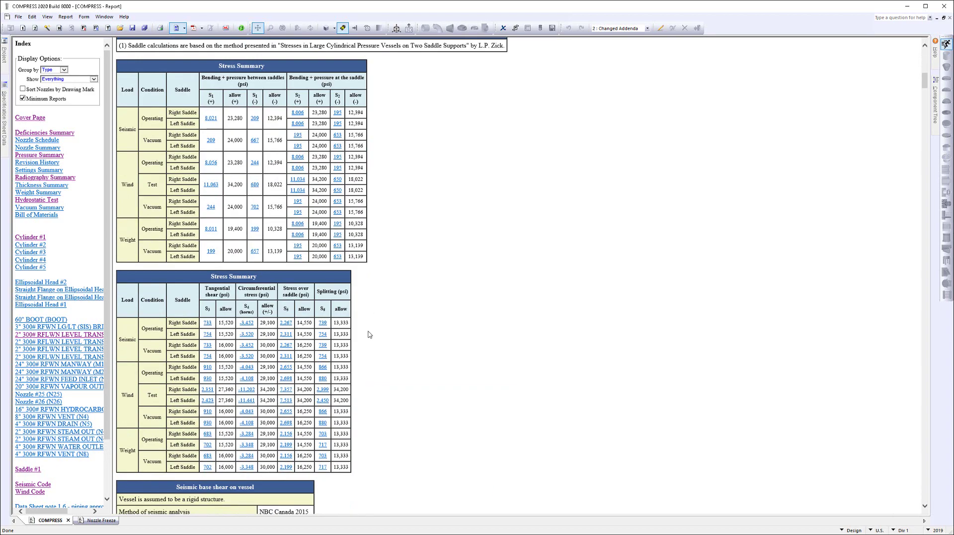
scroll(450, 334, "down", 4)
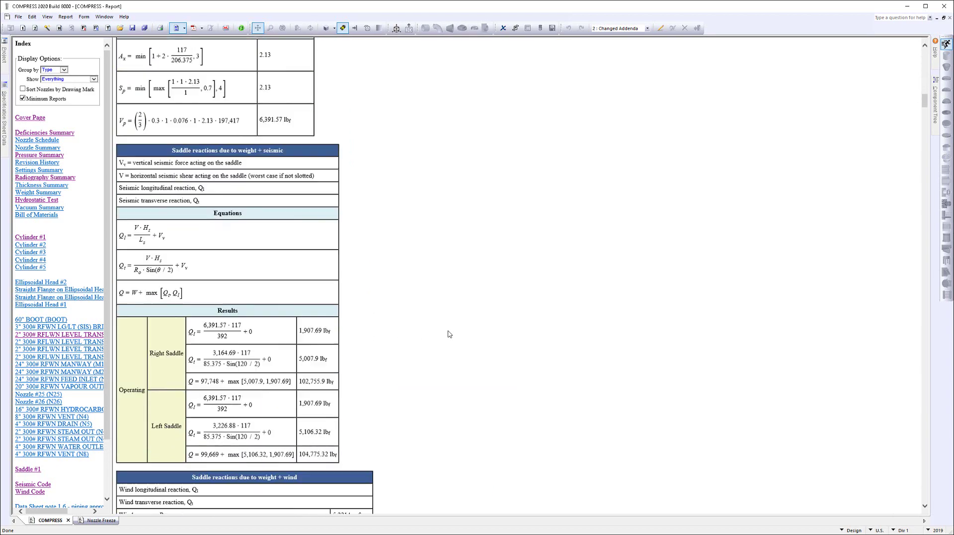
scroll(449, 334, "down", 10)
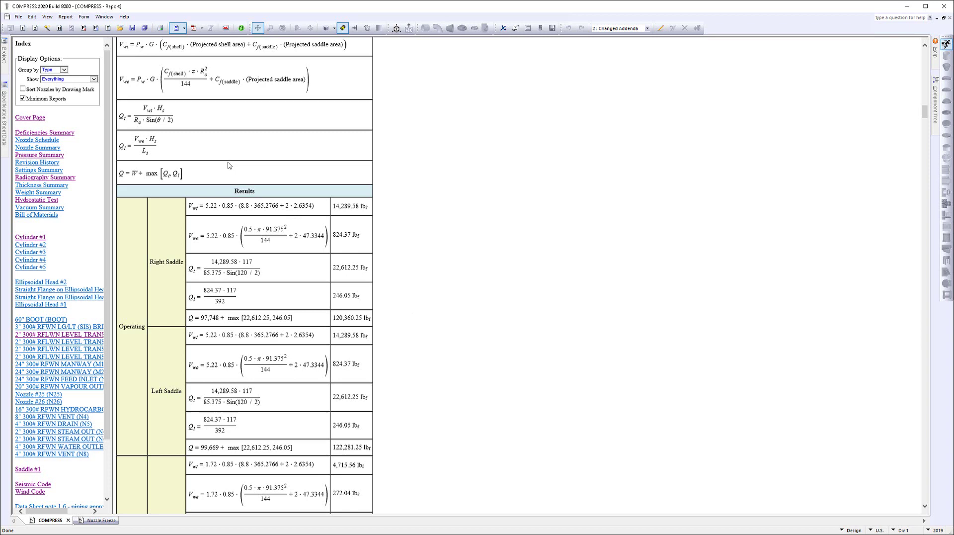
left_click(175, 31)
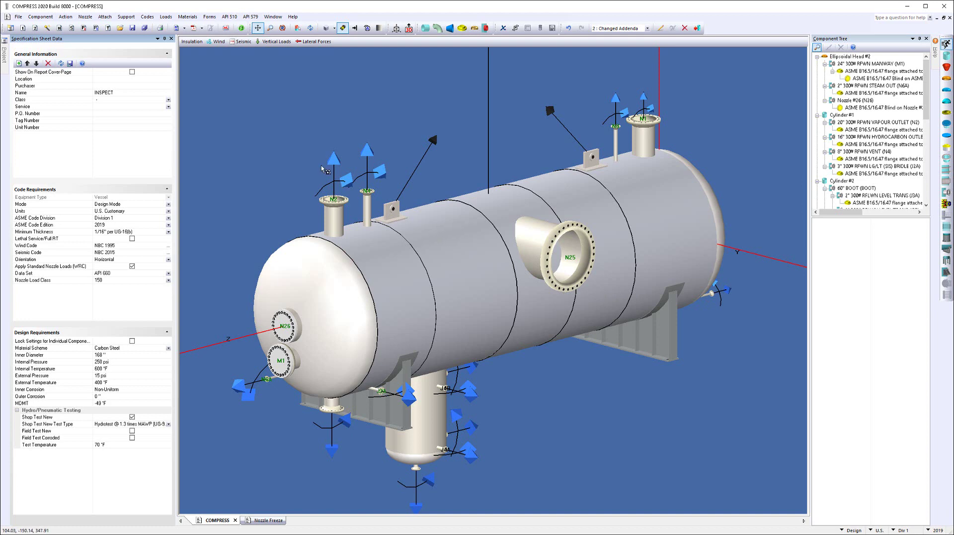
Step: Review the ASME Section VIII, Division 1 edition and interpretation options, and close them
left_click(147, 17)
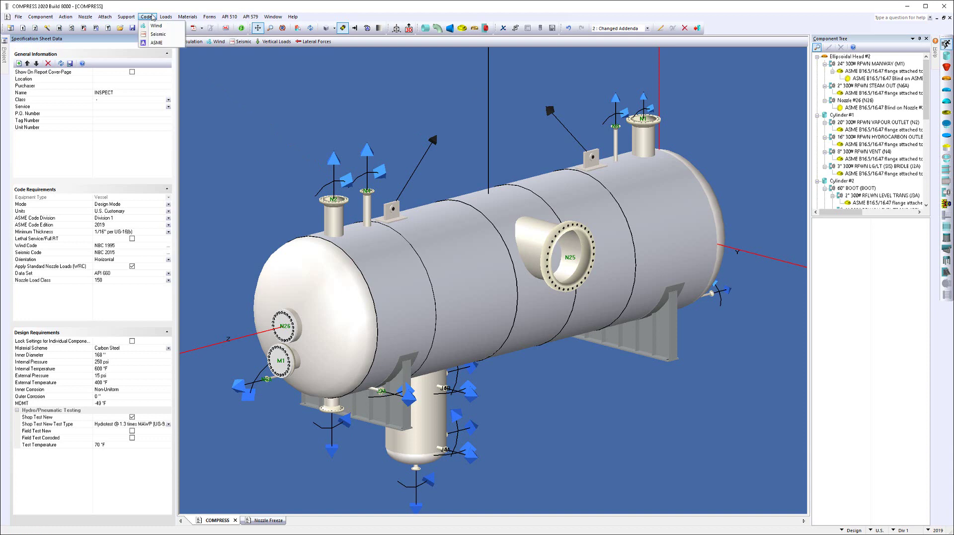
left_click(166, 46)
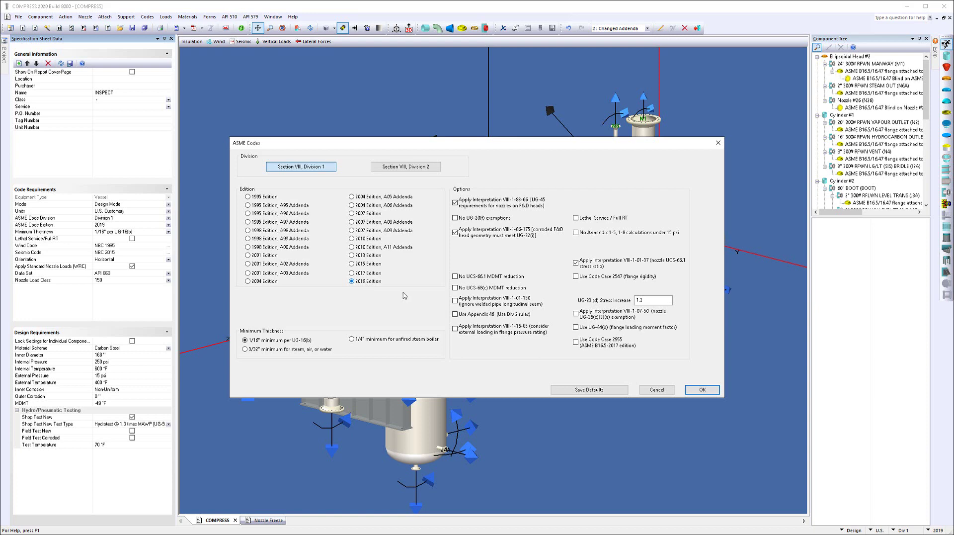
left_click(702, 390)
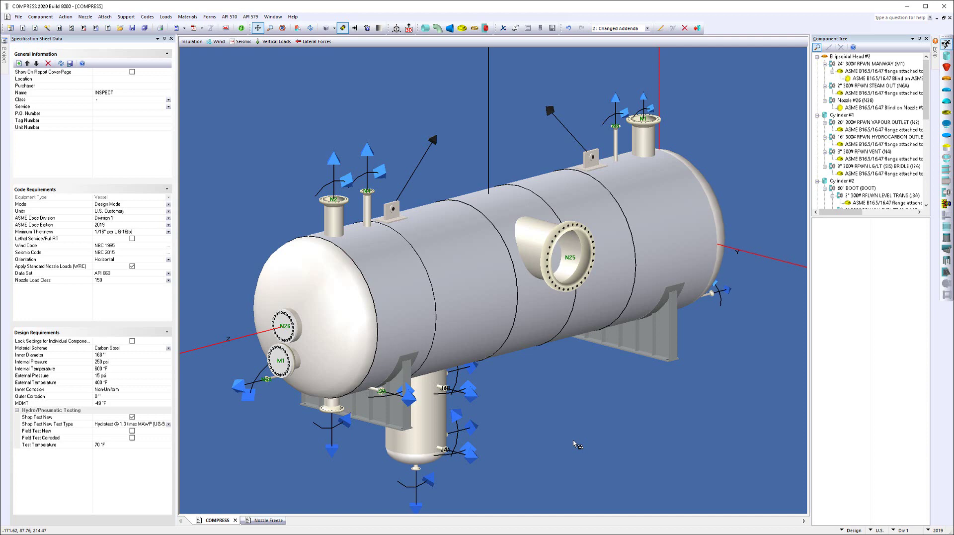
Step: Inspect the Use Appendix 46 (Use Div 2 rules) option in Cylinder #2's design settings and cancel the edit
double_click(465, 272)
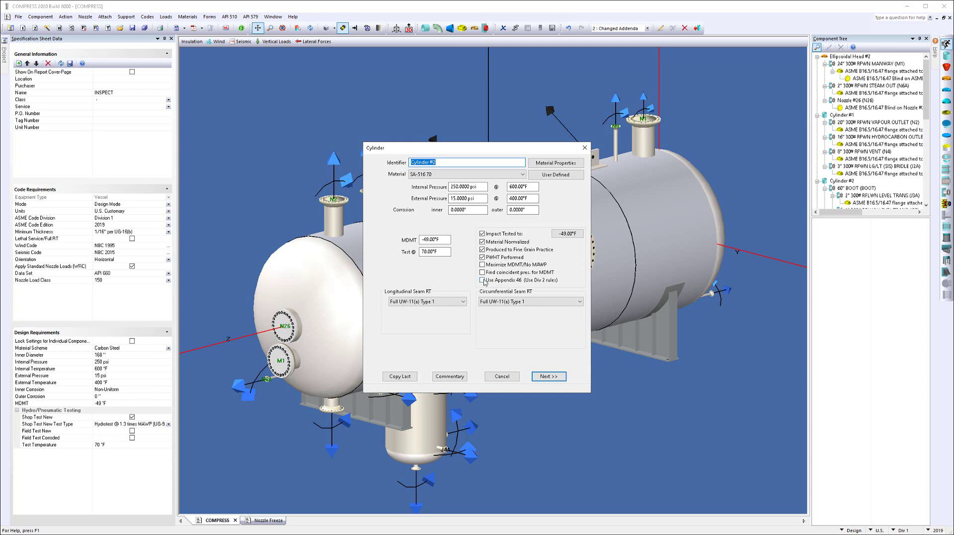
left_click(554, 280)
left_click(549, 281)
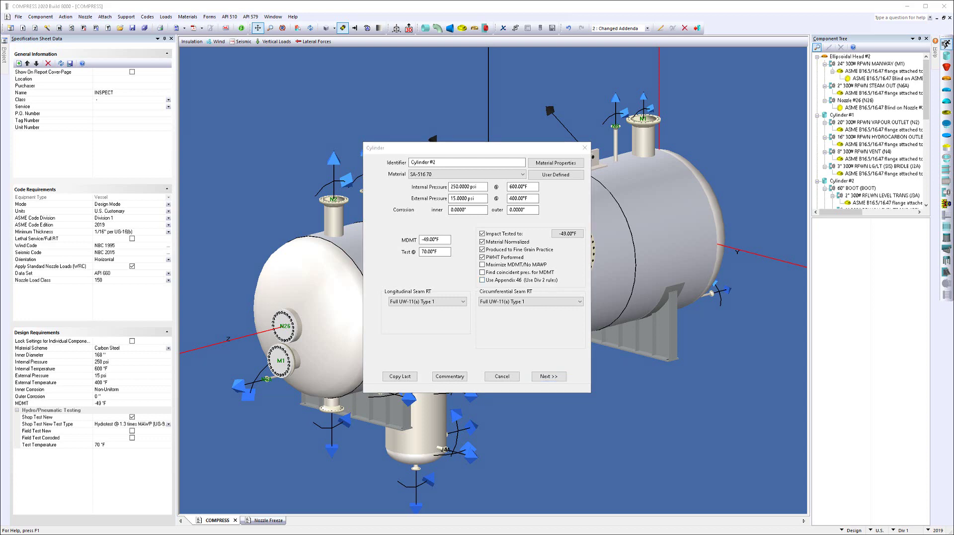
left_click(509, 379)
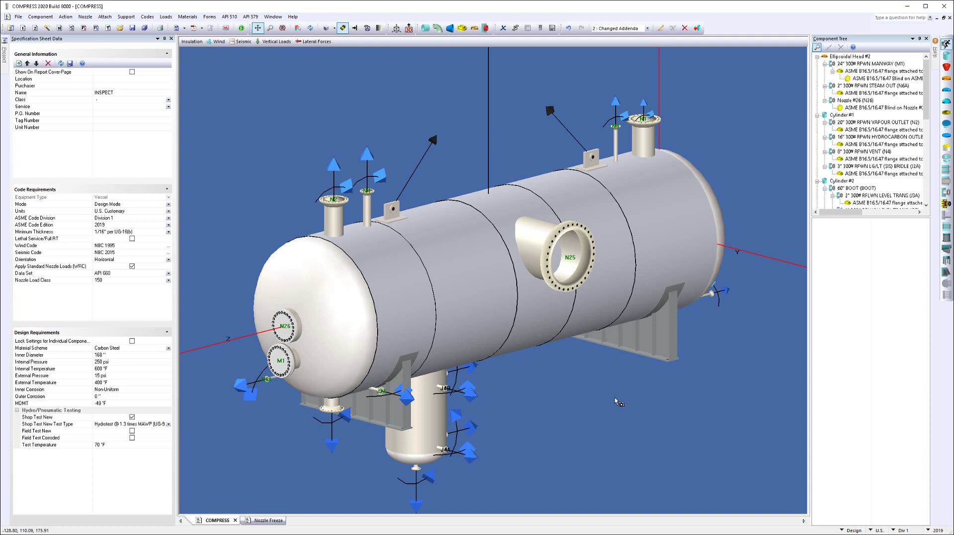
Step: Set the N1 feed inlet flange to Material Normalized and to consider external loadings in its MAWP rating
double_click(649, 122)
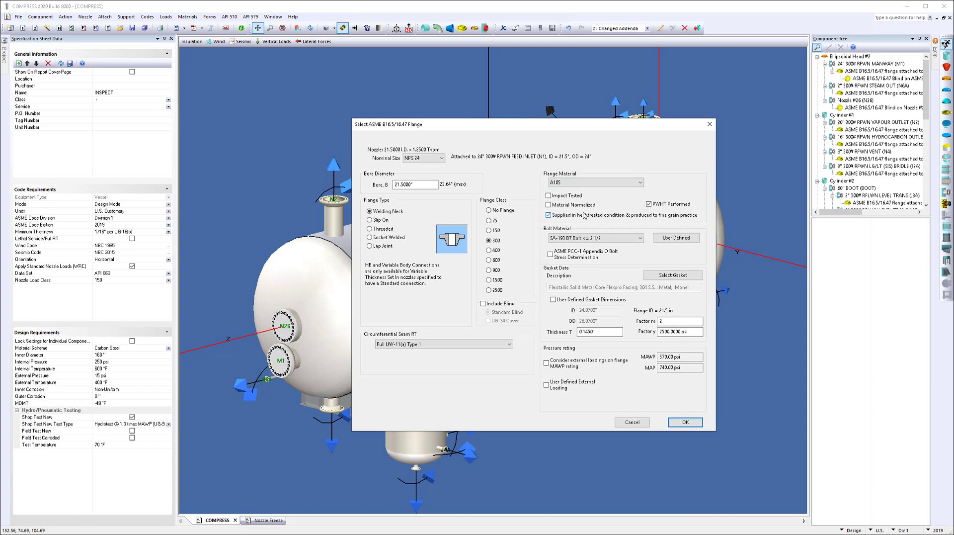
left_click(572, 205)
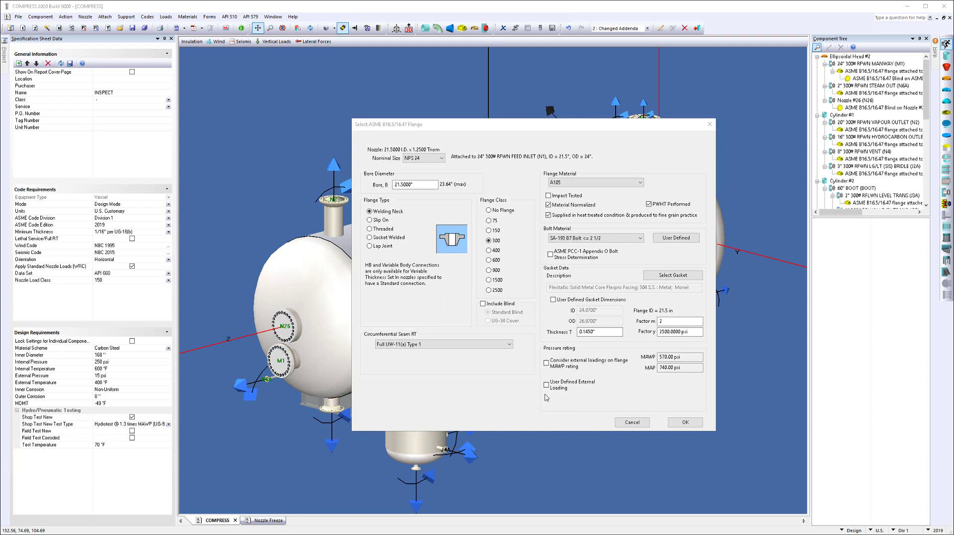
left_click(579, 367)
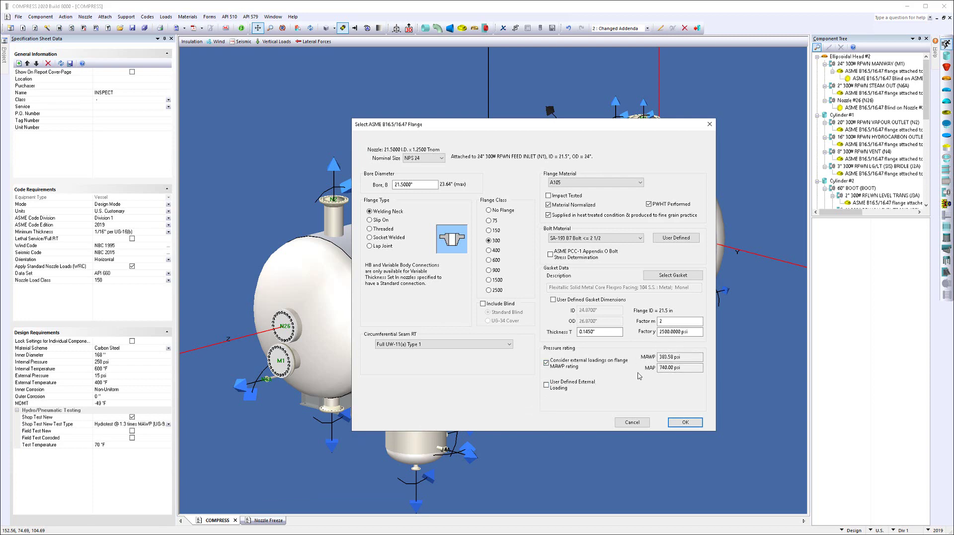
left_click(684, 422)
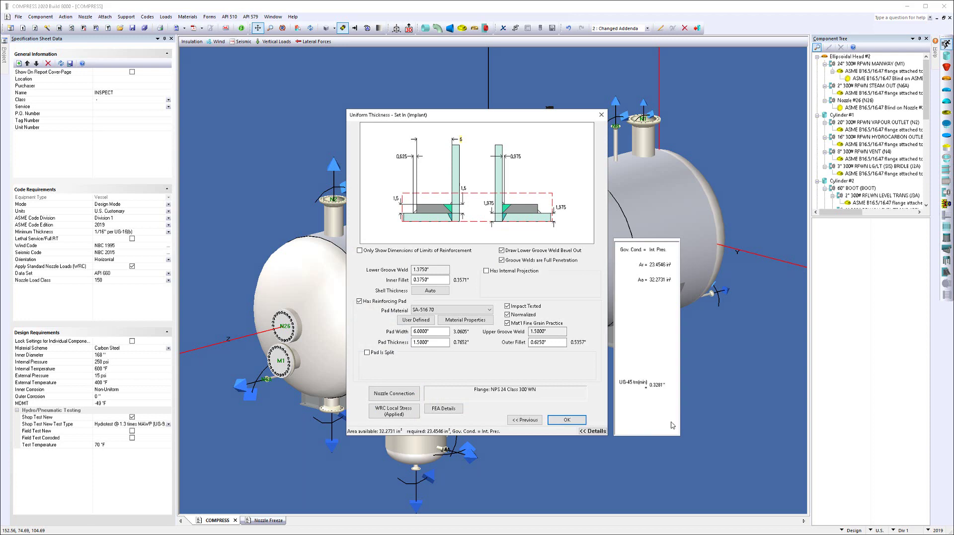
left_click(567, 420)
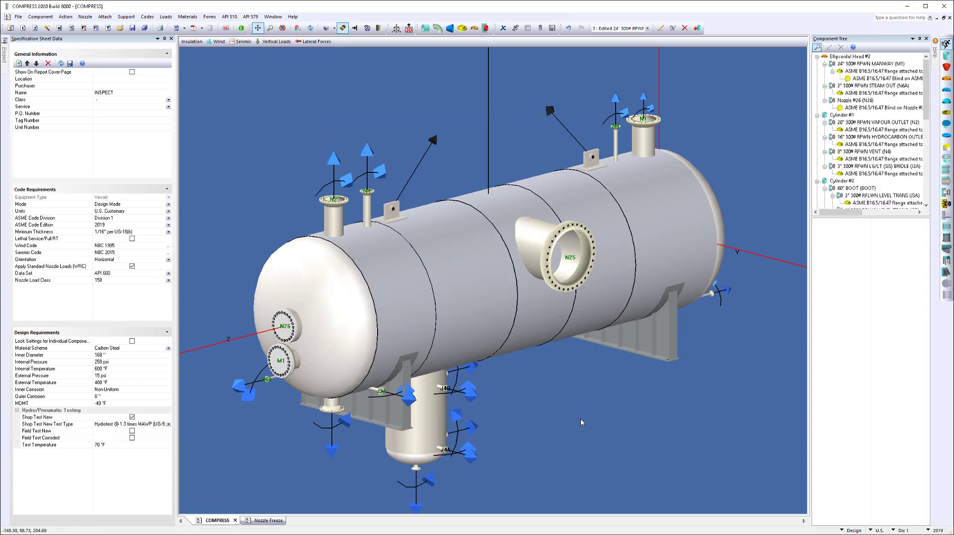
Step: Generate the report, widen its index, check the N1 feed inlet's MAWP reduction due to external loads, and return to the model
key("ctrl+r")
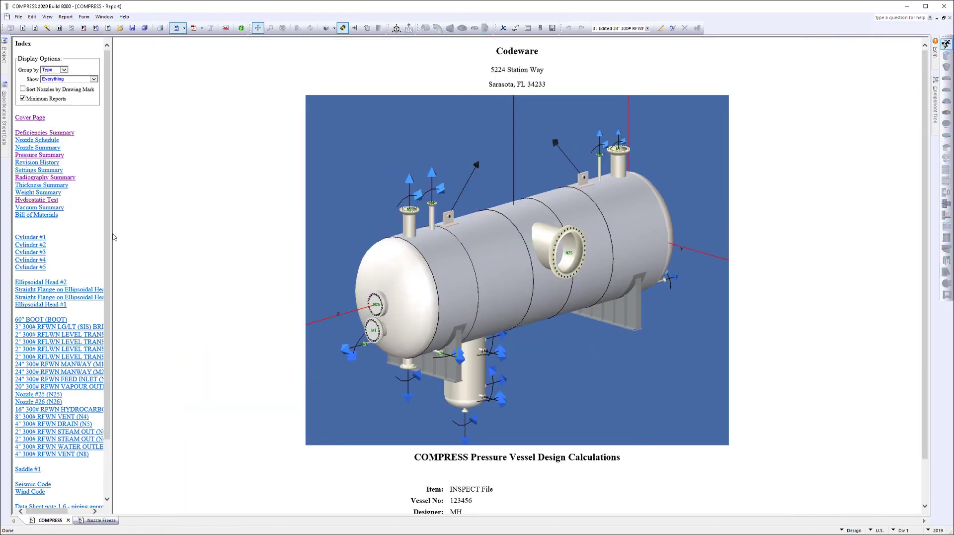
left_click_drag(111, 231, 213, 245)
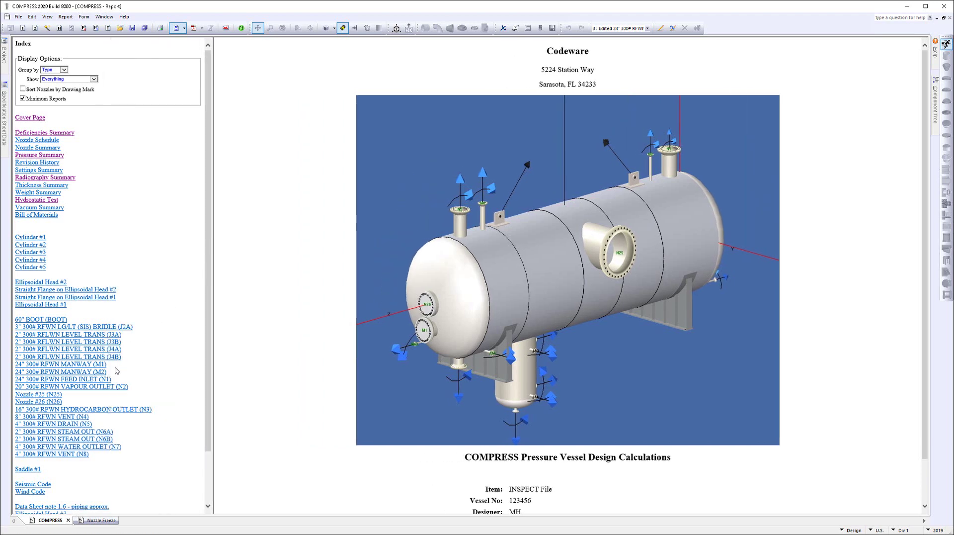
left_click(106, 379)
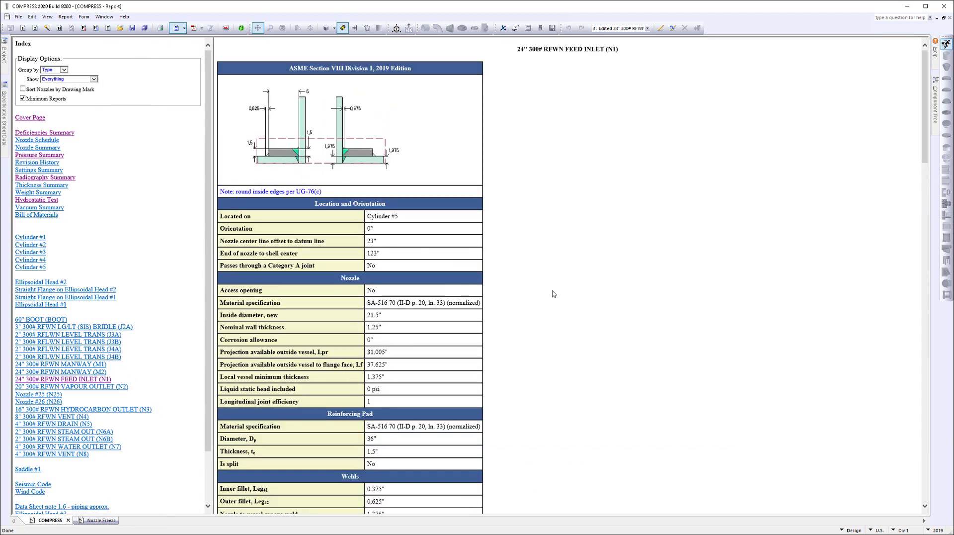
scroll(588, 286, "down", 1)
scroll(589, 286, "down", 10)
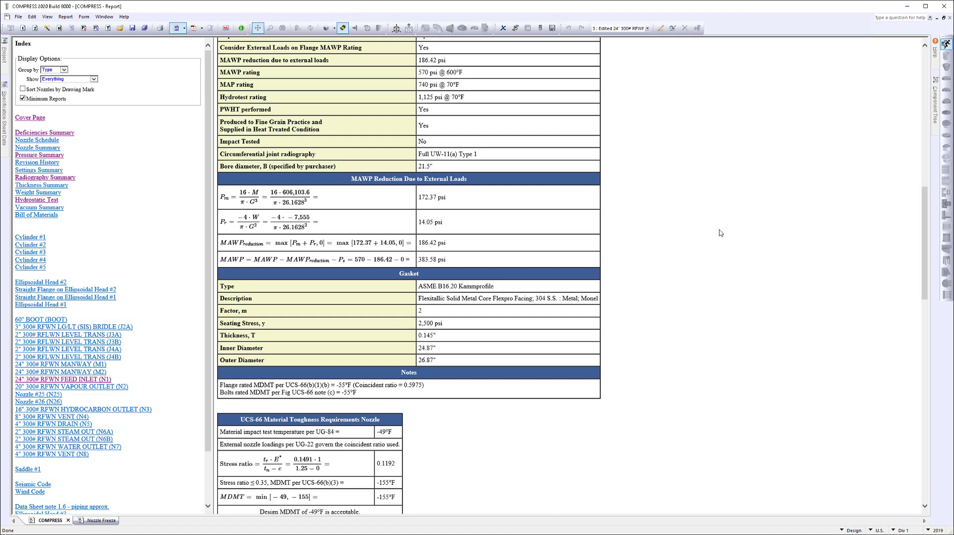
left_click(175, 30)
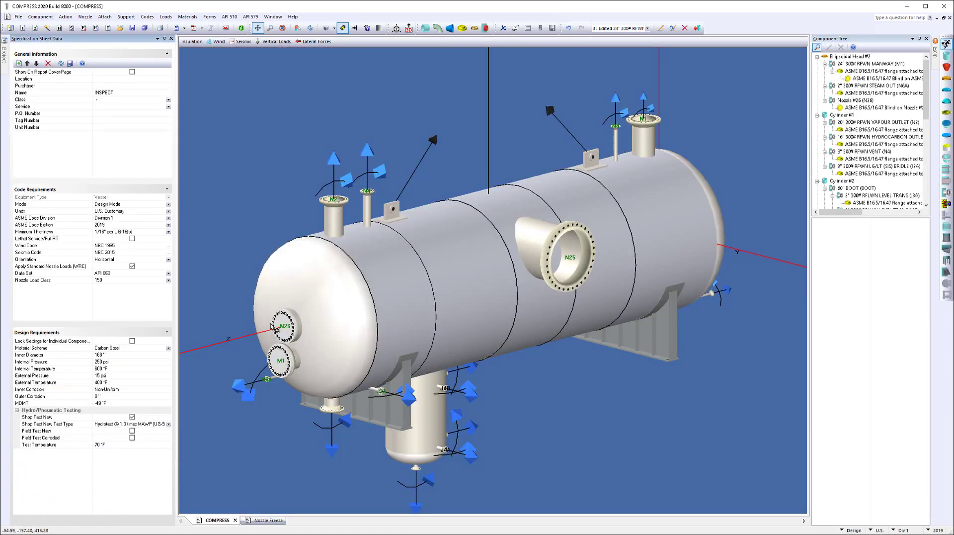
Step: In the Nozzle Freeze model, keep Freeze Attachment Locations (maintain elevation from Datum when possible) enabled in the Environment mode options and accept them
left_click(268, 520)
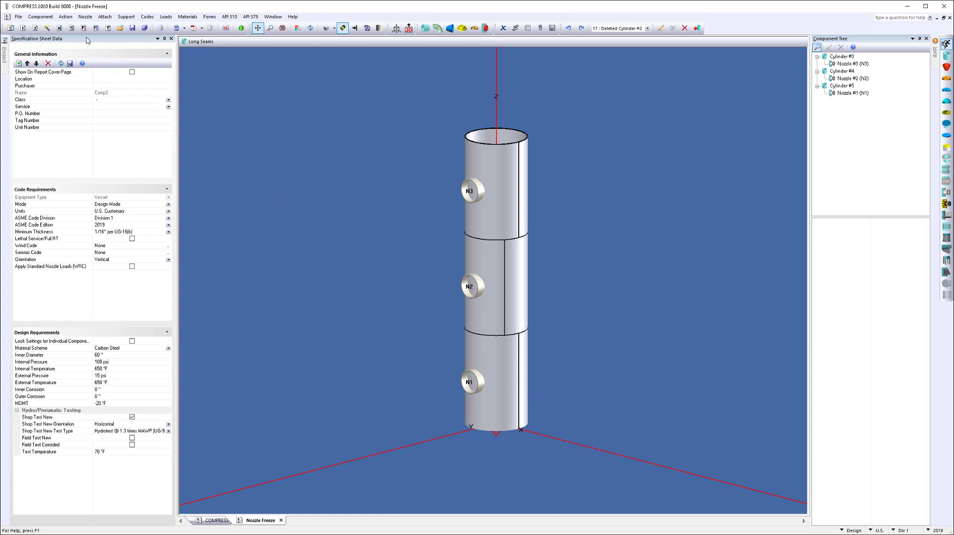
left_click(65, 17)
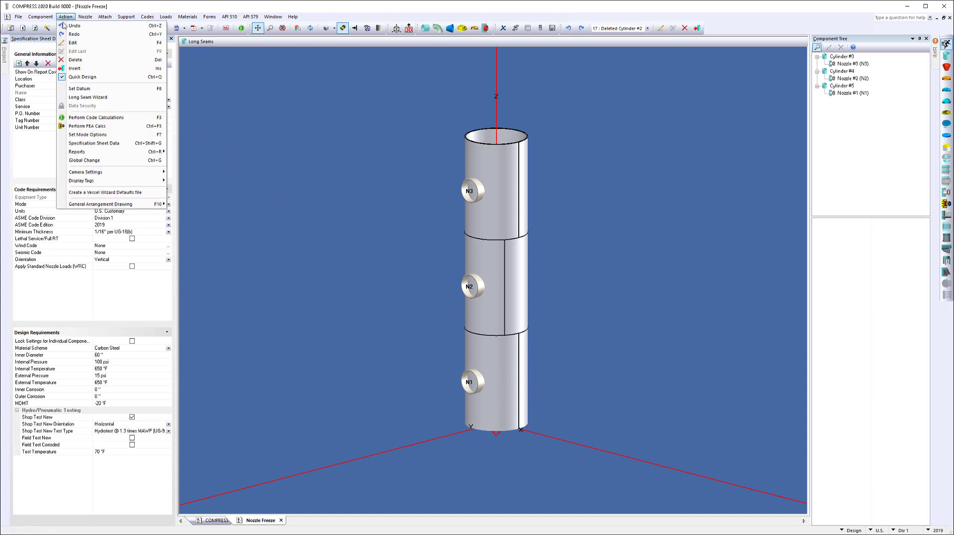
left_click(116, 136)
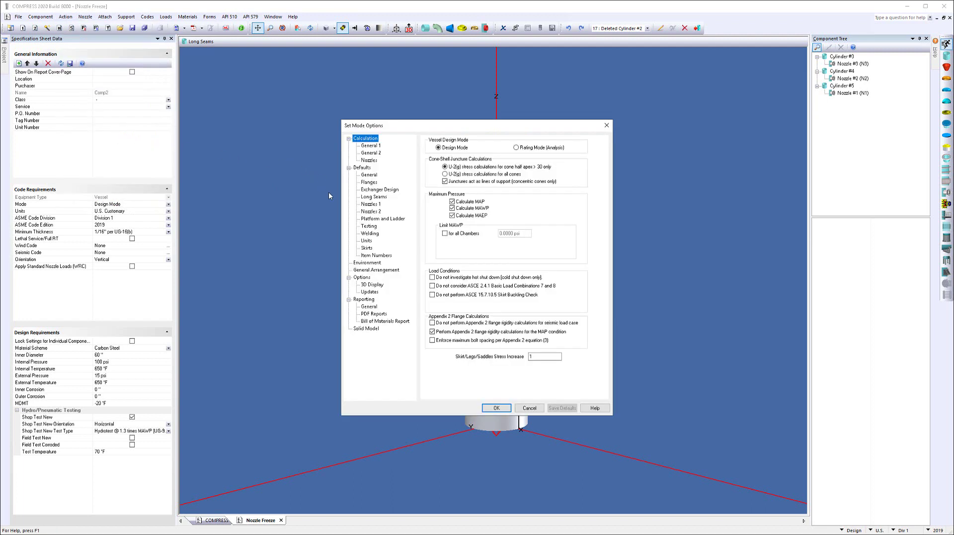
left_click(370, 263)
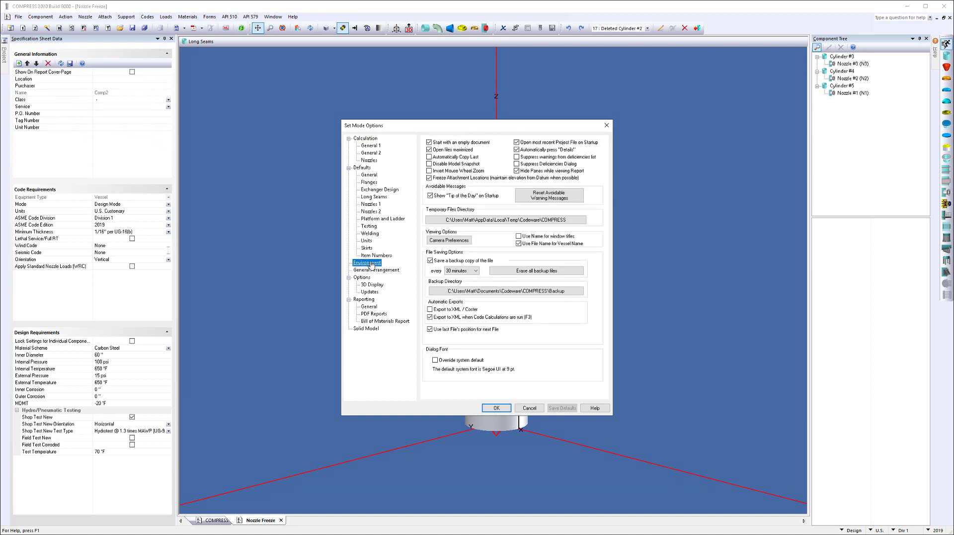
left_click(429, 178)
left_click(429, 179)
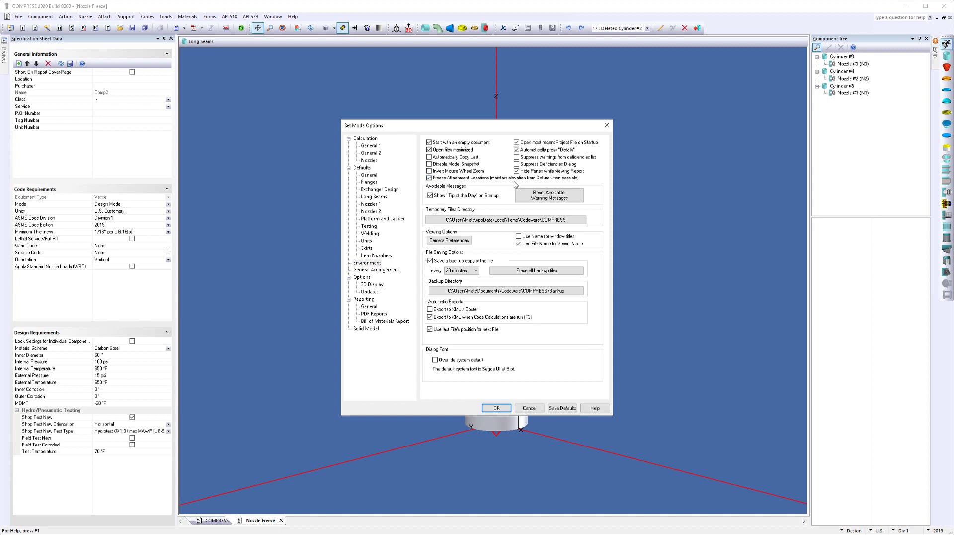
left_click(476, 179)
left_click(496, 407)
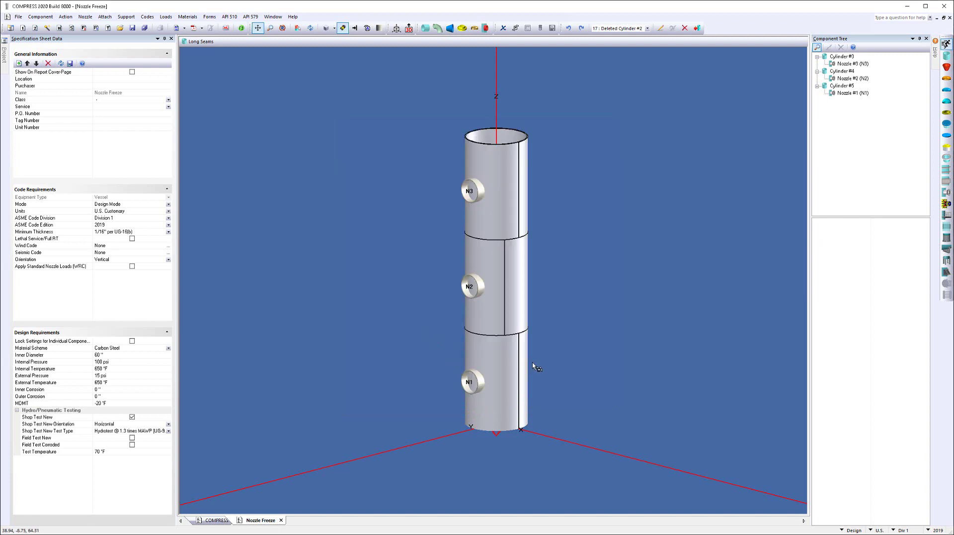
Step: Set the length of the lowest cylinder, Cylinder #5, to 192 inches
double_click(505, 369)
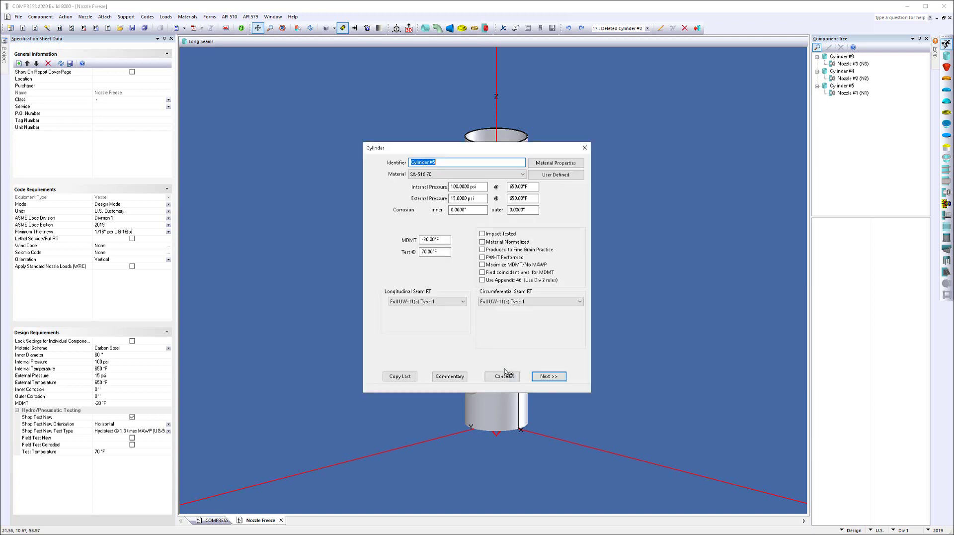
left_click(547, 377)
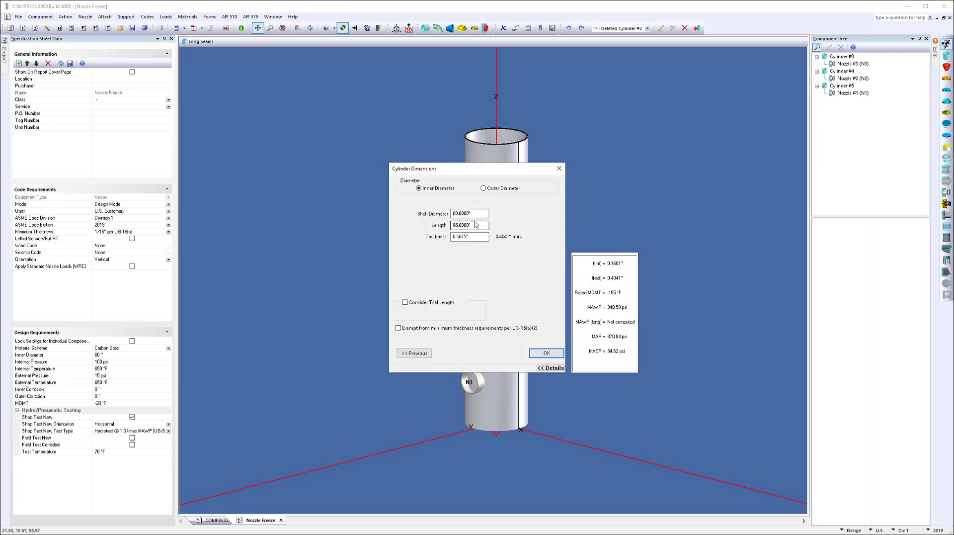
double_click(486, 225)
type("192")
left_click(545, 354)
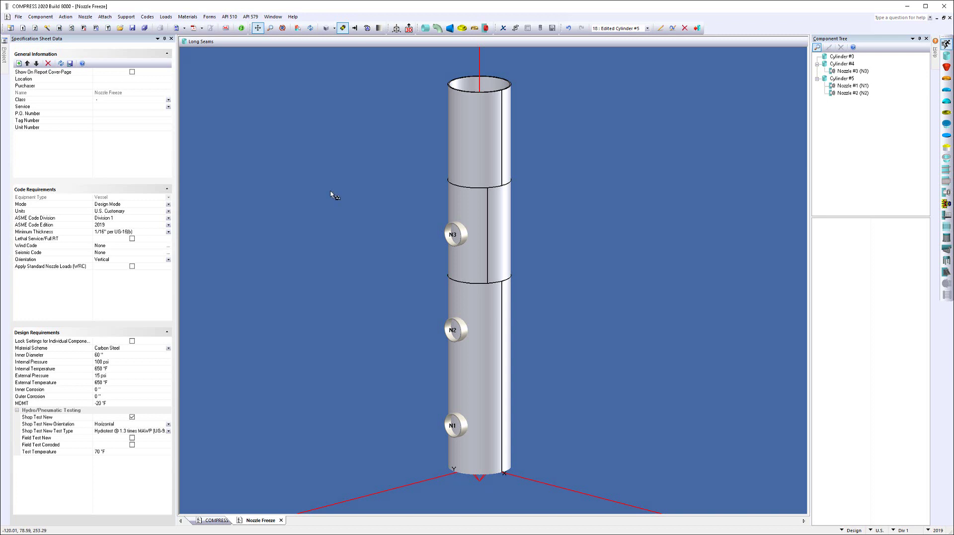
left_click(292, 16)
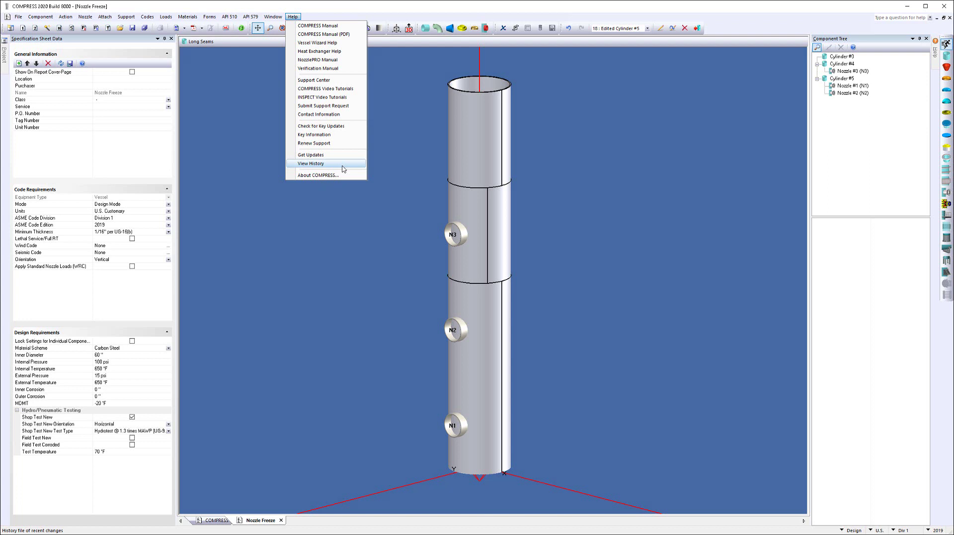
left_click(322, 236)
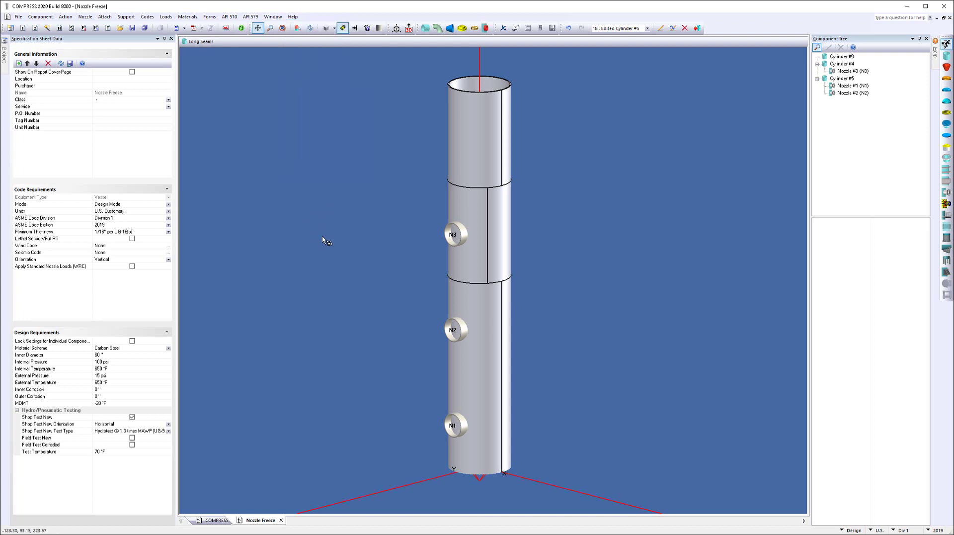